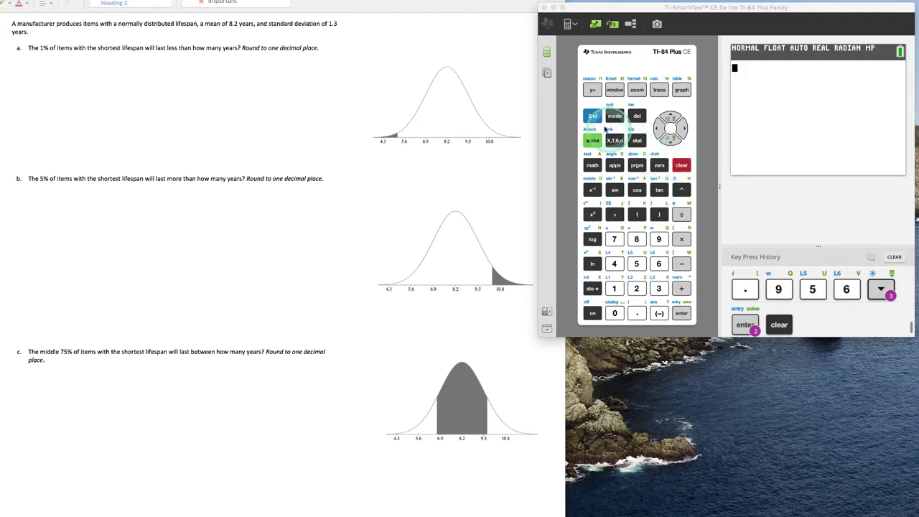
# Open the DISTR menu of probability distribution functions, which includes invNorm.
pyautogui.click(593, 116)
pyautogui.click(660, 166)
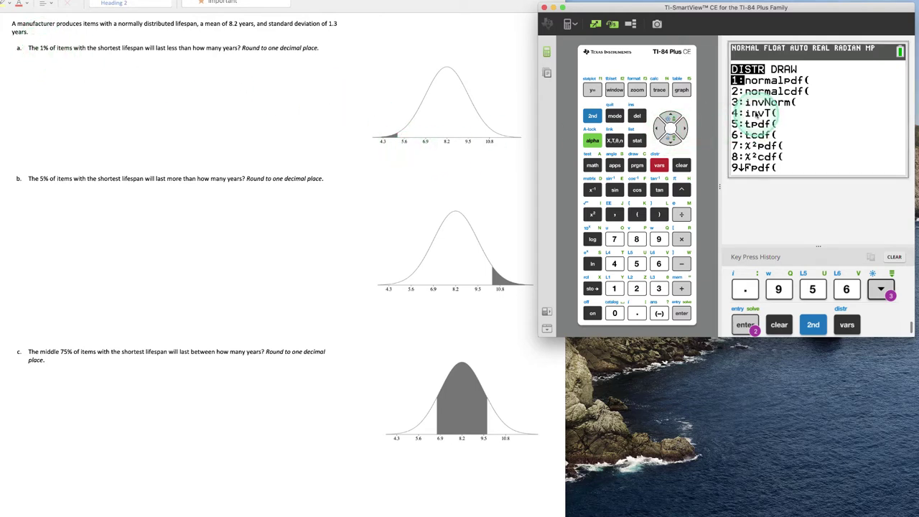
# Choose invNorm and enter area .01 and mean 8.2.
pyautogui.click(658, 288)
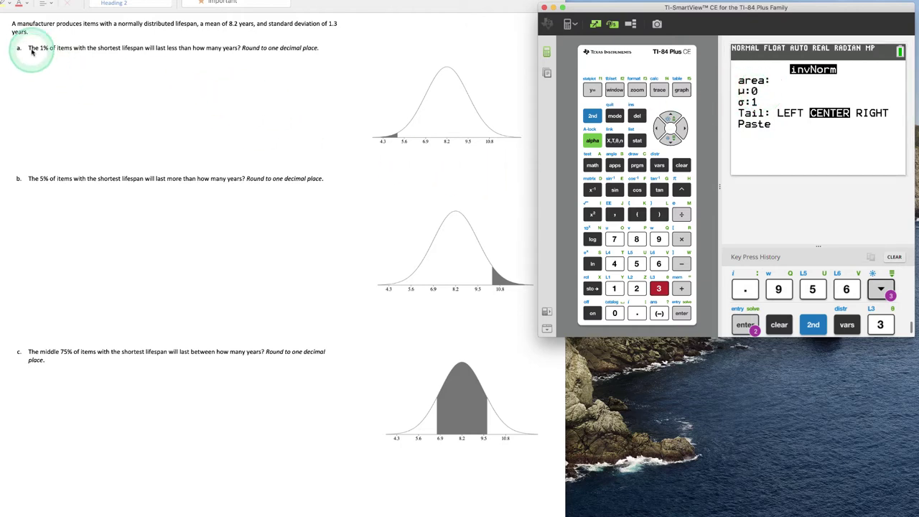
pyautogui.click(638, 316)
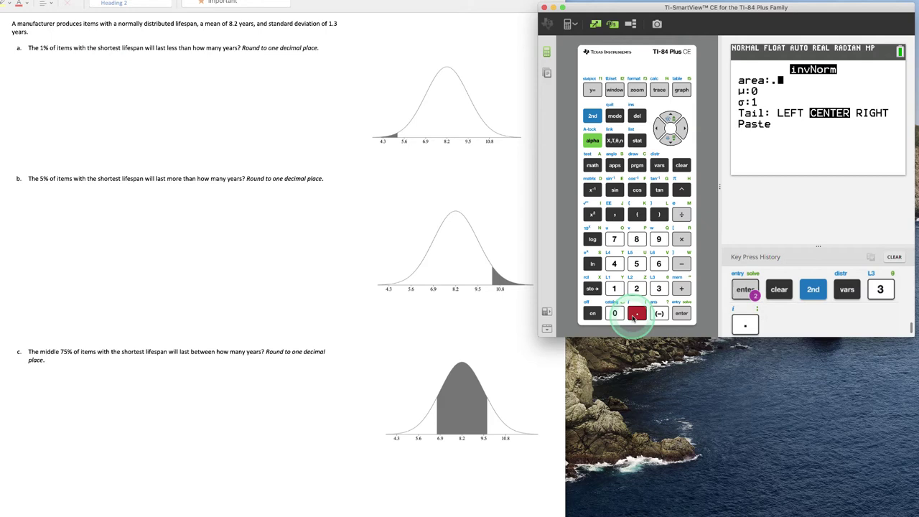
pyautogui.click(615, 314)
pyautogui.click(614, 288)
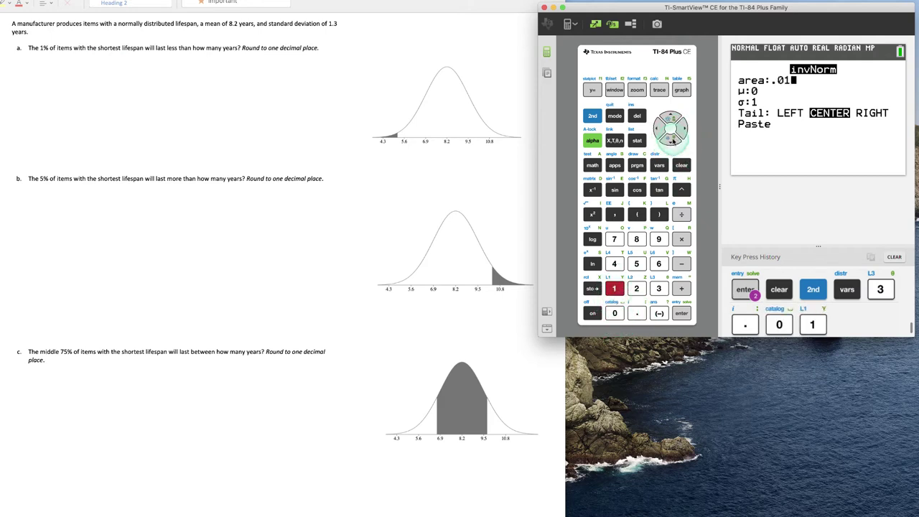
pyautogui.click(670, 138)
pyautogui.click(636, 239)
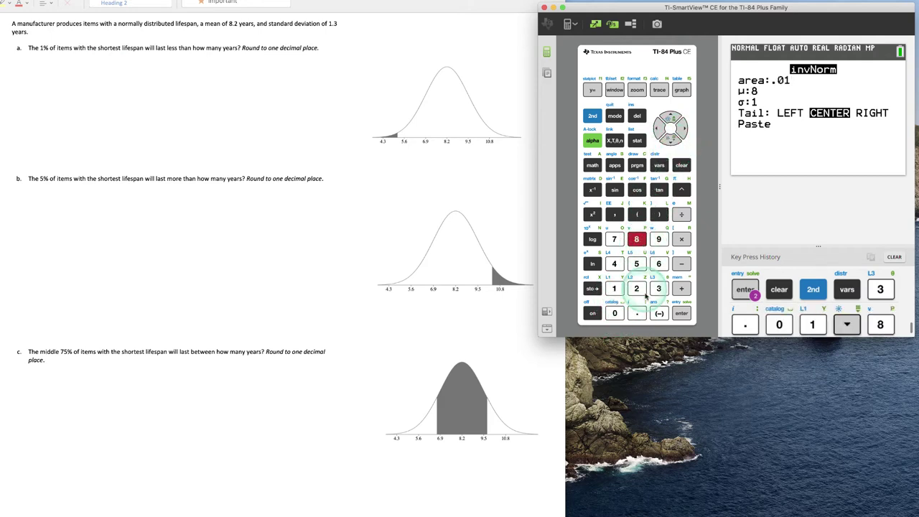
pyautogui.click(637, 313)
pyautogui.click(637, 289)
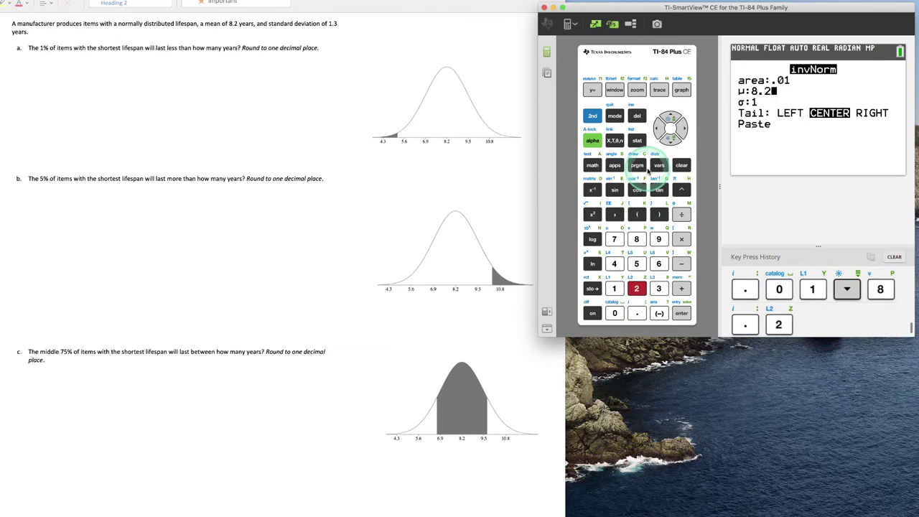
# Enter standard deviation 1.3 and select the LEFT tail.
pyautogui.click(671, 139)
pyautogui.click(616, 288)
pyautogui.click(637, 313)
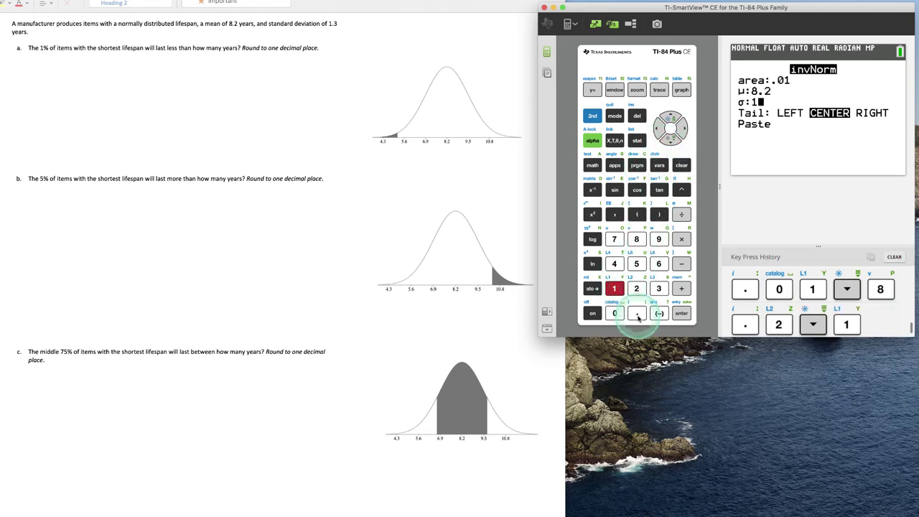
pyautogui.click(659, 289)
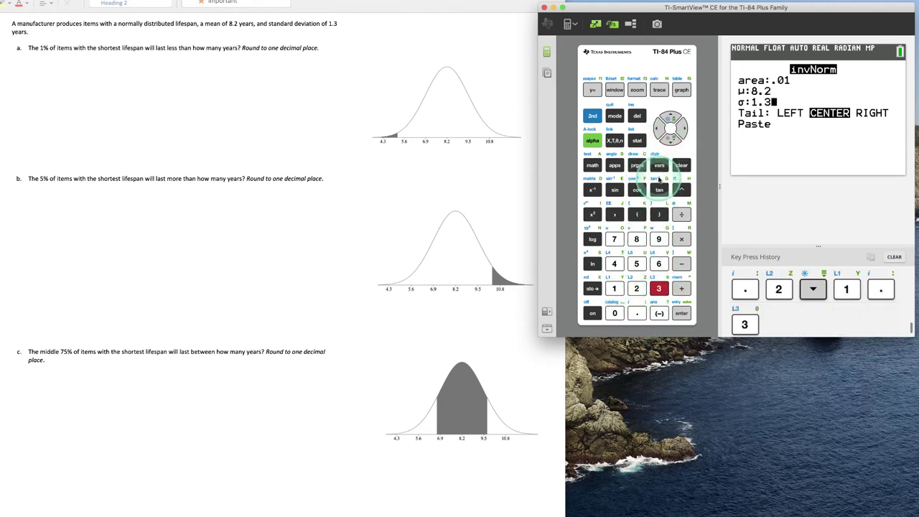
pyautogui.click(670, 139)
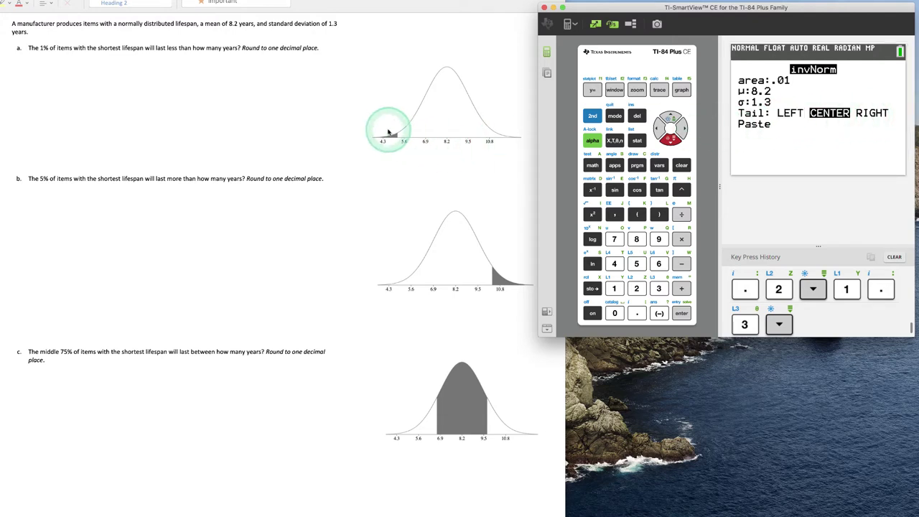
pyautogui.click(681, 313)
# Paste invNorm(.01,8.2,1.3,LEFT) to the home screen and evaluate it to 5.17574776.
pyautogui.press('Down')
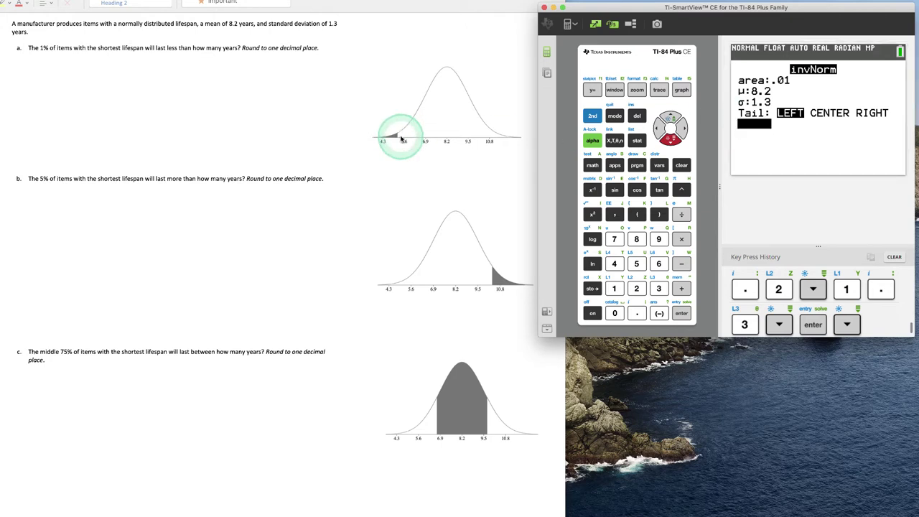
pyautogui.click(754, 129)
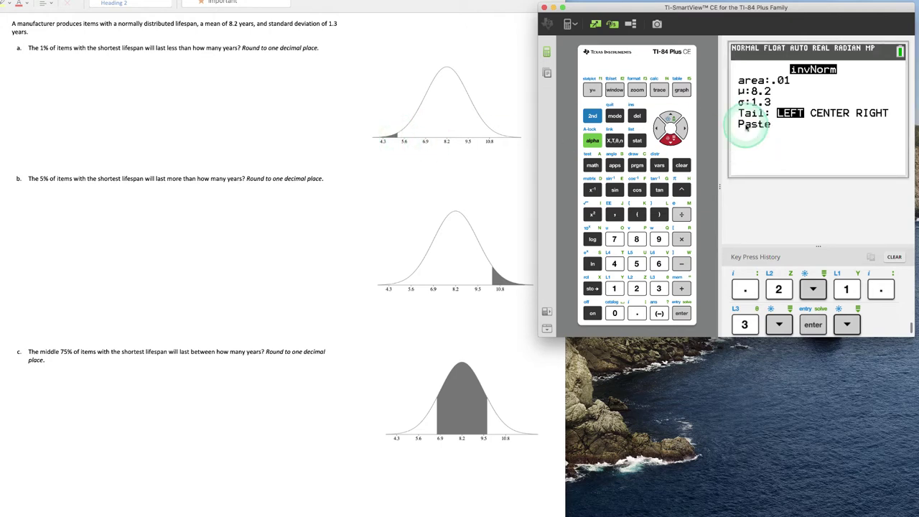
pyautogui.click(681, 314)
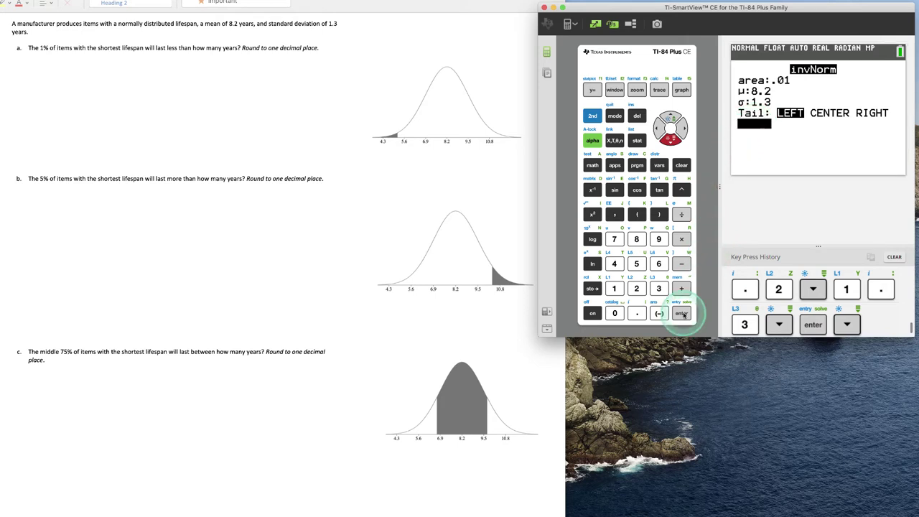
pyautogui.click(683, 315)
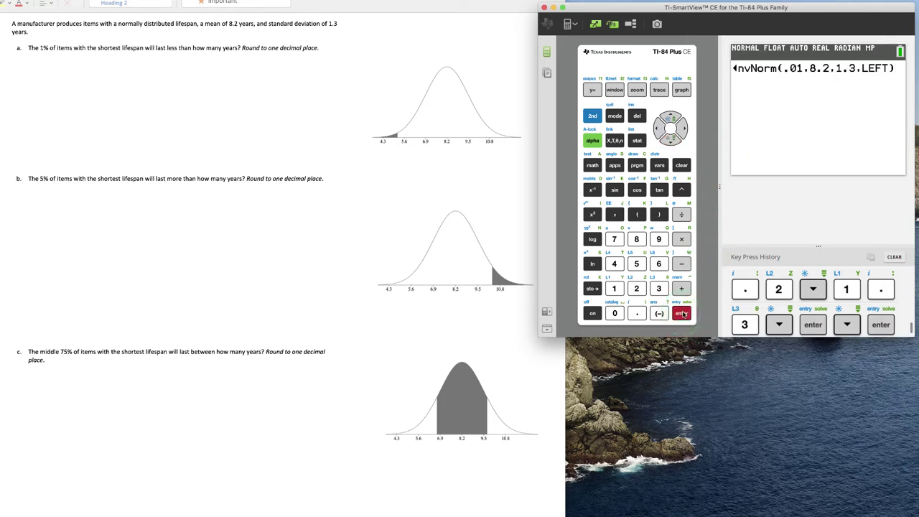
pyautogui.click(683, 315)
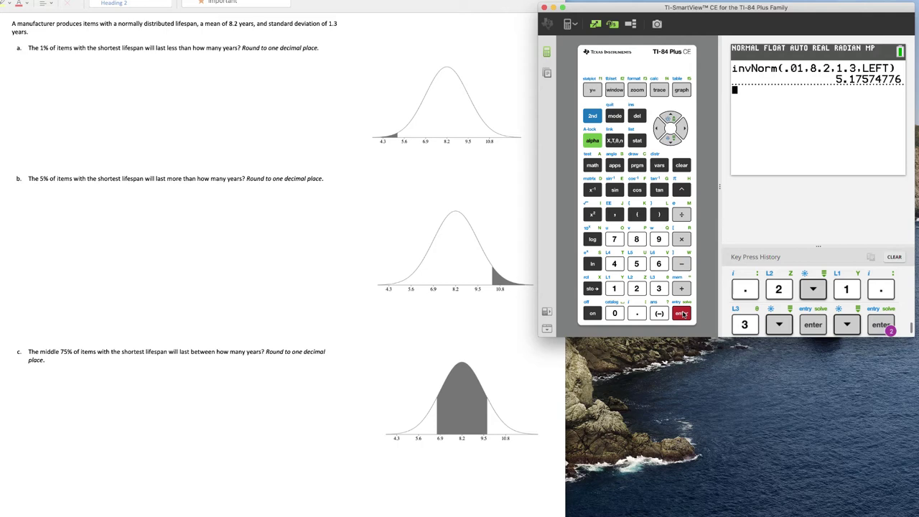
pyautogui.click(790, 164)
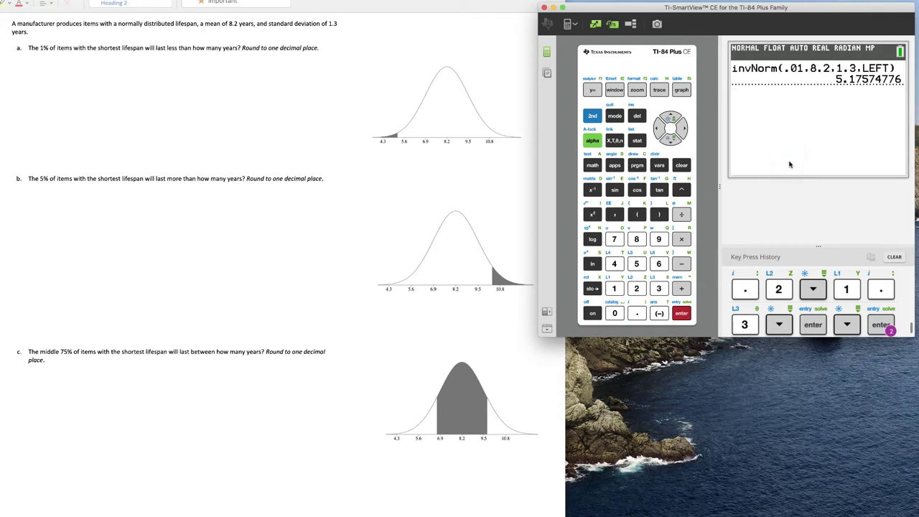
pyautogui.click(826, 144)
pyautogui.click(848, 85)
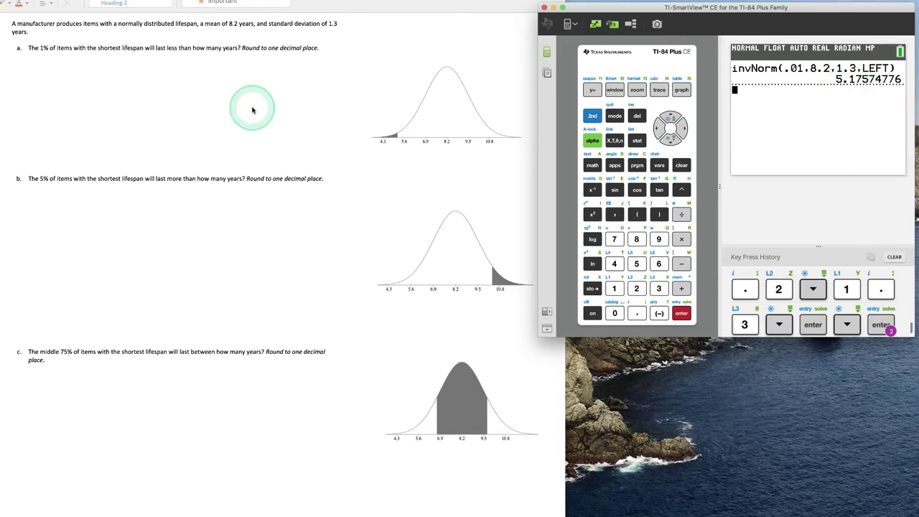
# In OneNote, place the cursor beneath question a for the 5.2 years answer.
pyautogui.click(81, 64)
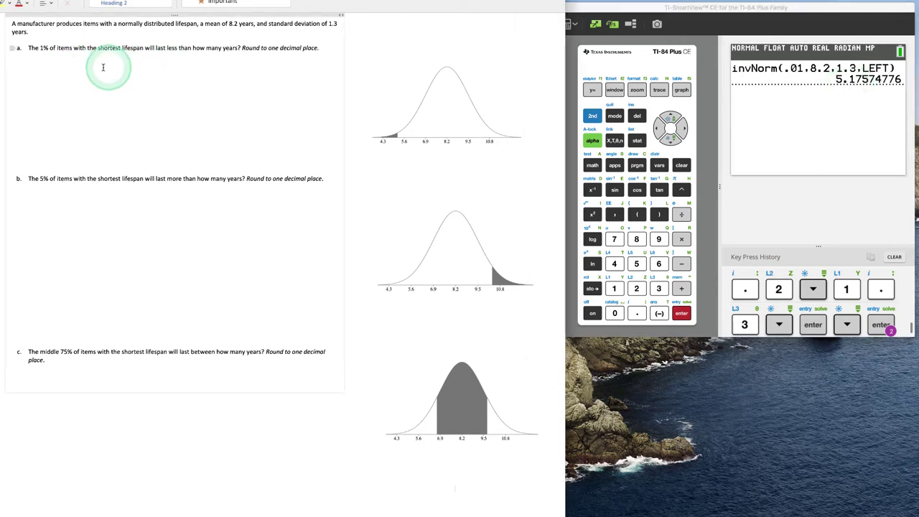
pyautogui.click(83, 68)
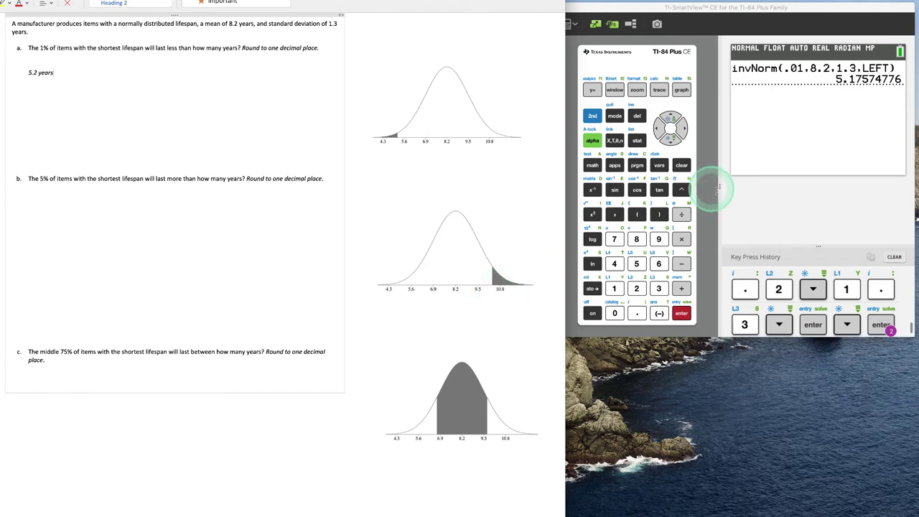
# Reopen invNorm from DISTR and change the area from .01 to .05.
pyautogui.click(594, 119)
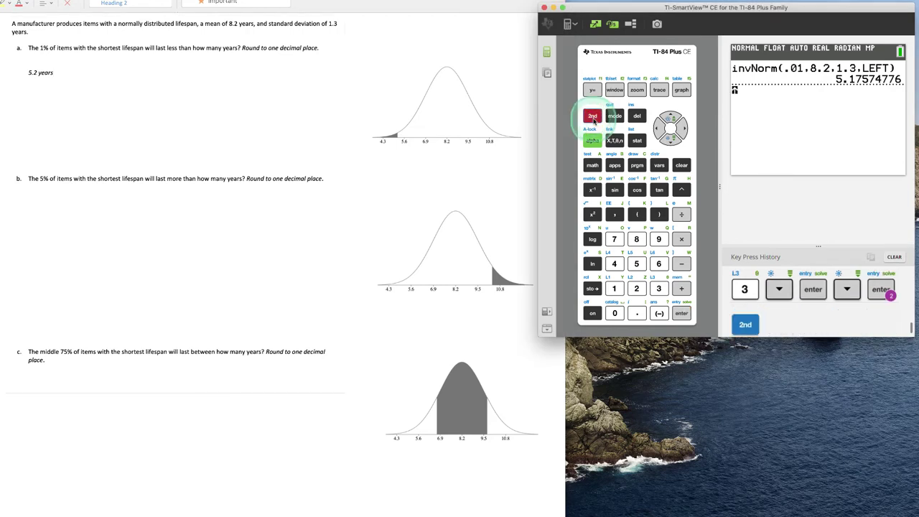
pyautogui.click(660, 165)
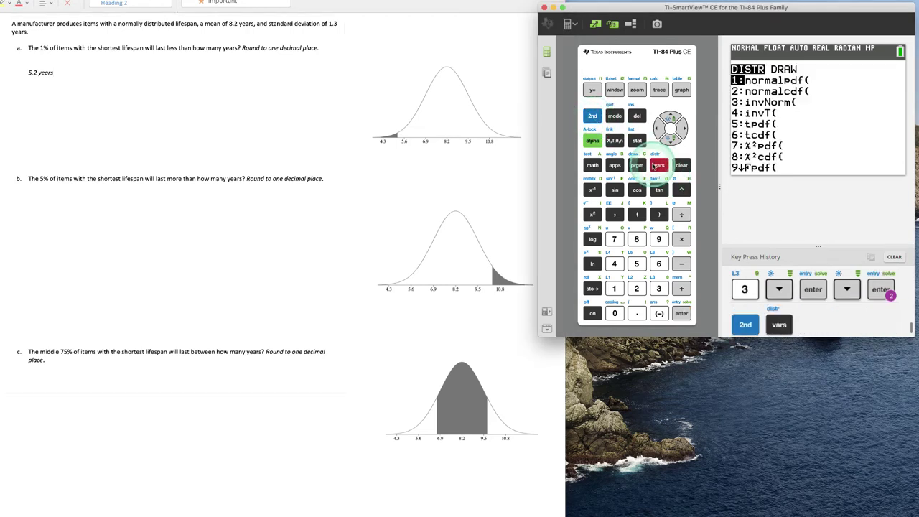
pyautogui.click(657, 290)
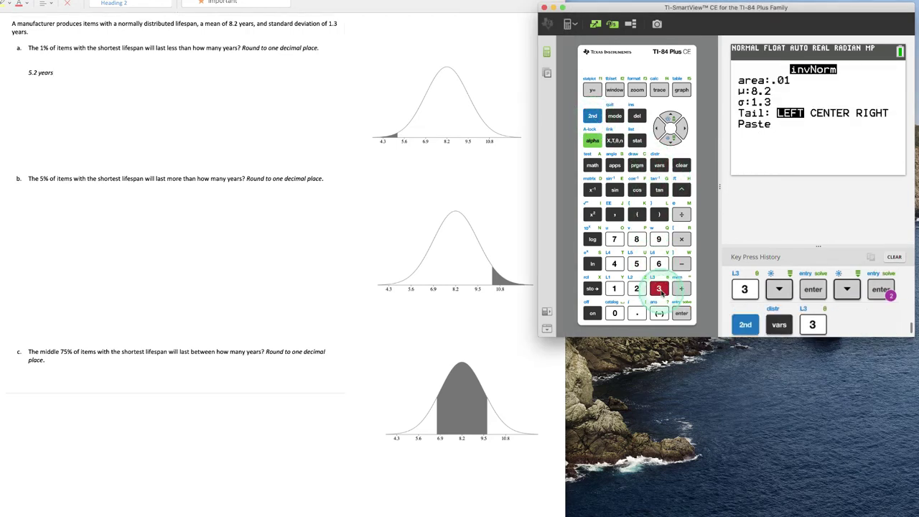
pyautogui.click(682, 128)
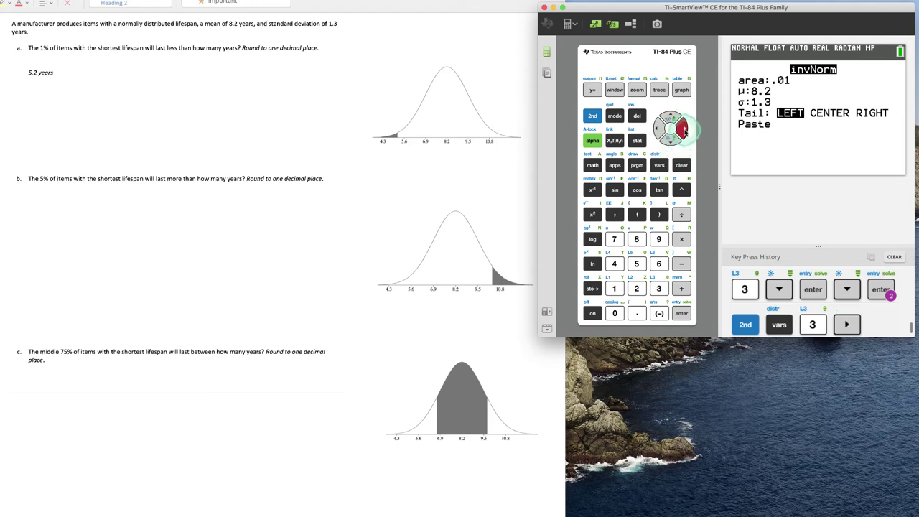
pyautogui.click(681, 128)
pyautogui.click(637, 265)
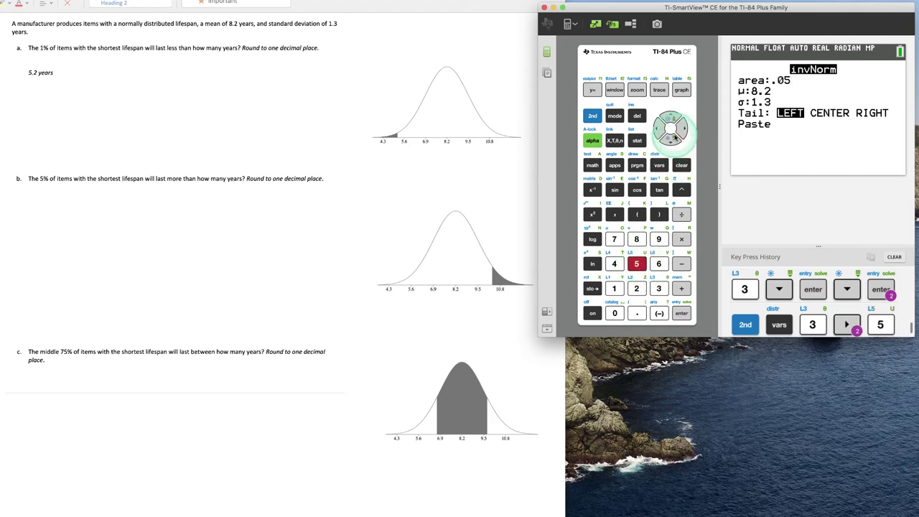
# Set the tail to RIGHT, then paste and evaluate invNorm(.05,8.2,1.3,RIGHT), giving 10.33830971.
pyautogui.click(671, 139)
pyautogui.click(671, 139)
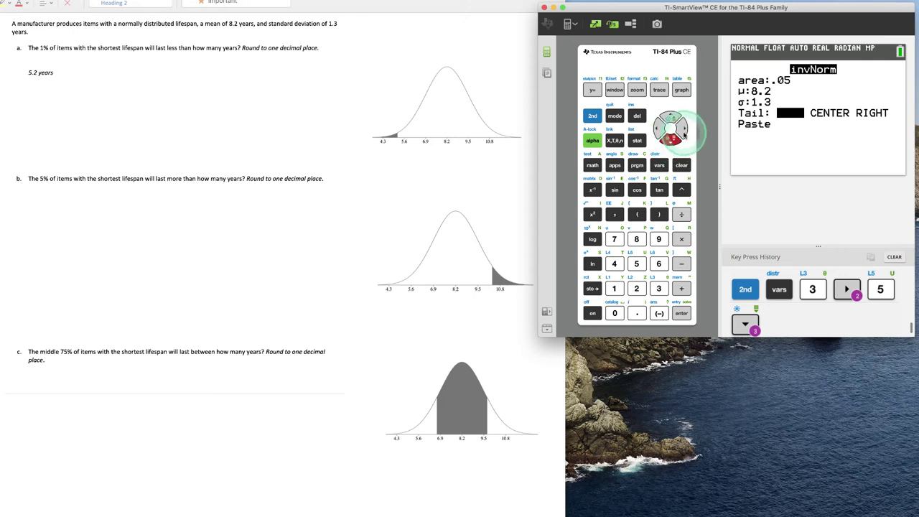
pyautogui.click(684, 130)
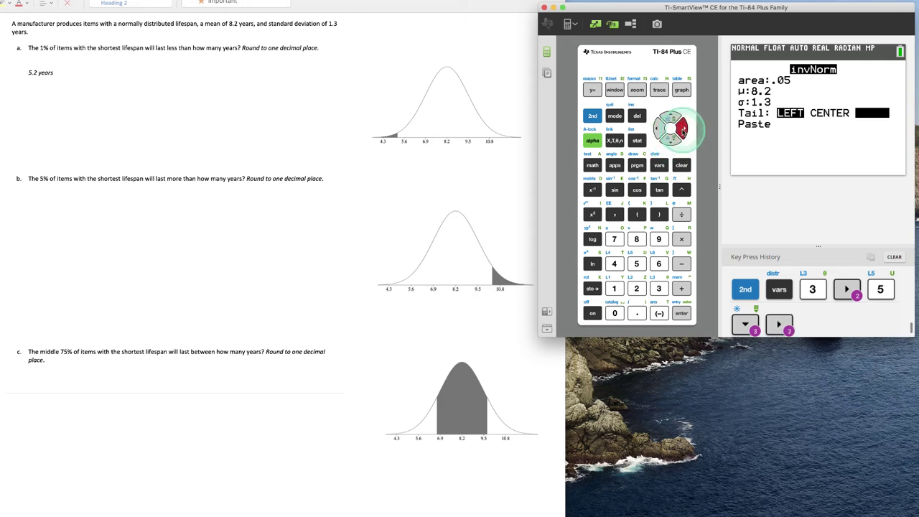
pyautogui.click(682, 313)
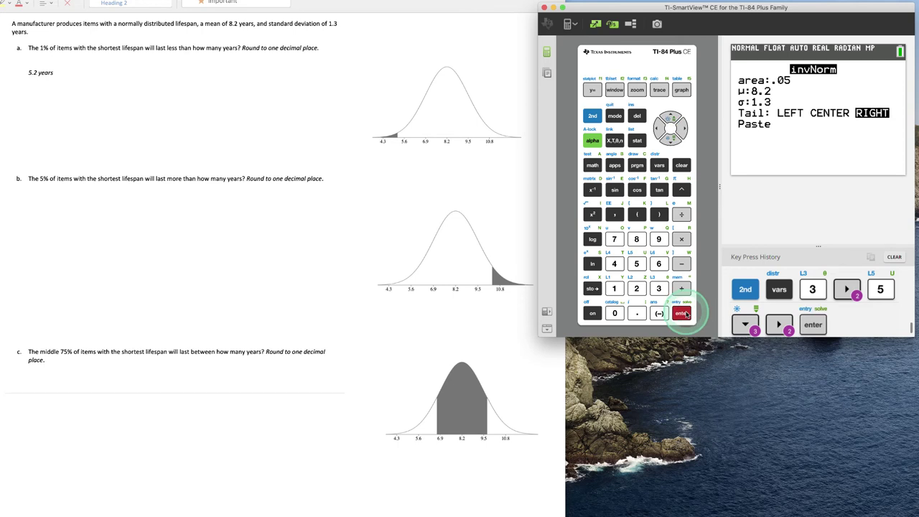
pyautogui.click(670, 138)
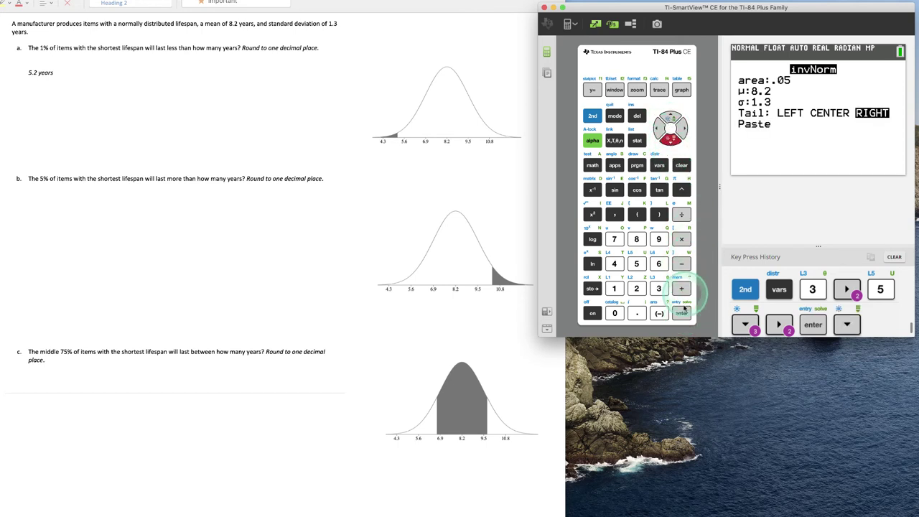
pyautogui.click(682, 313)
pyautogui.click(681, 314)
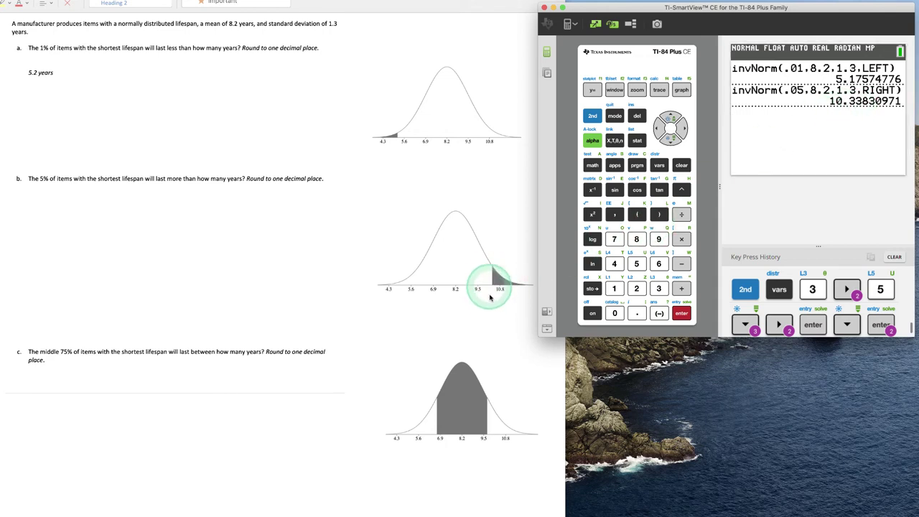
pyautogui.click(48, 207)
# Type '10.3 years' as the answer under part b.
pyautogui.write('10.3 years')
pyautogui.click(463, 392)
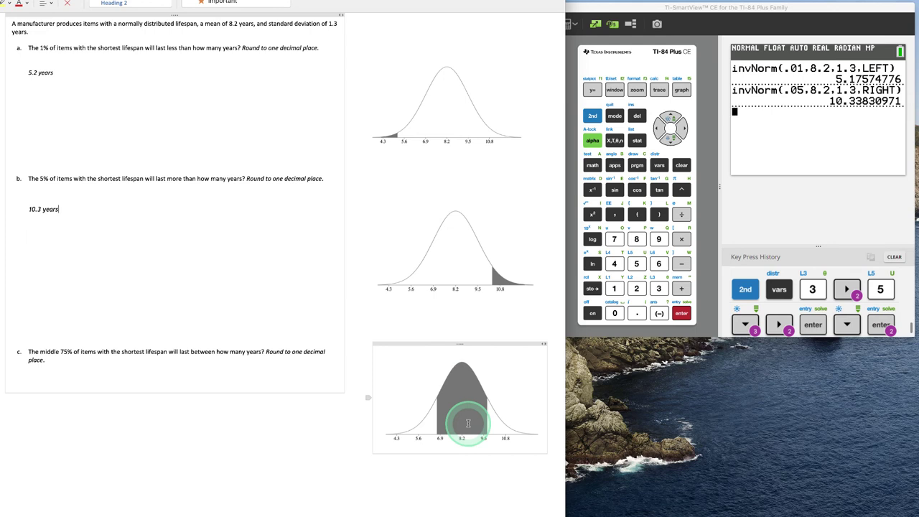
# Reopen invNorm from DISTR and change the area to .75.
pyautogui.click(591, 117)
pyautogui.click(659, 165)
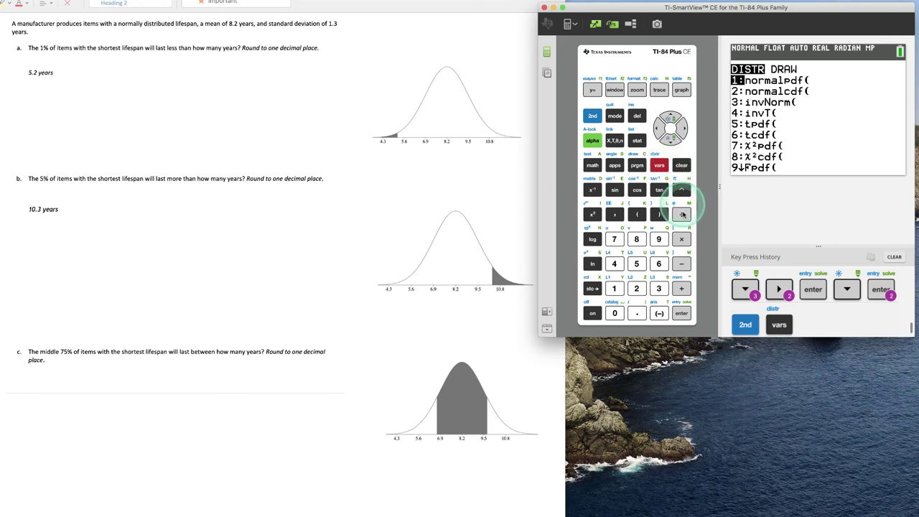
pyautogui.click(658, 288)
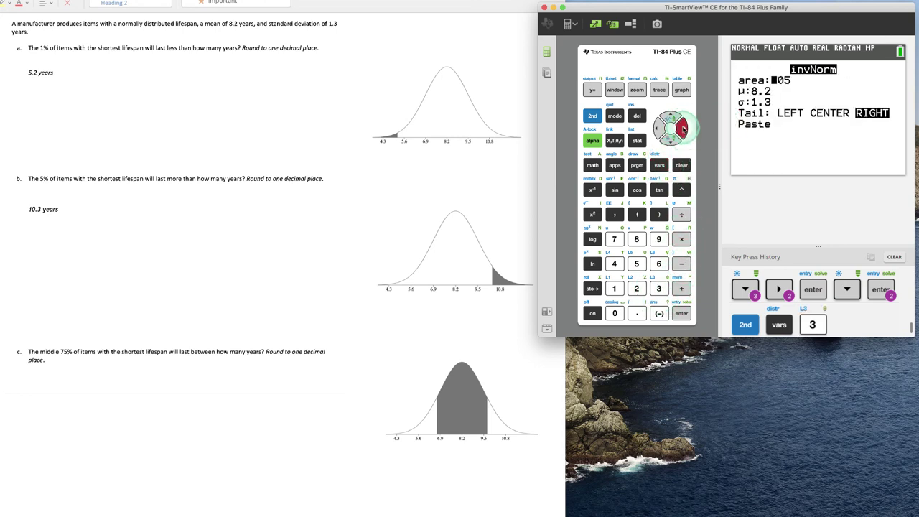
pyautogui.click(685, 130)
pyautogui.click(616, 239)
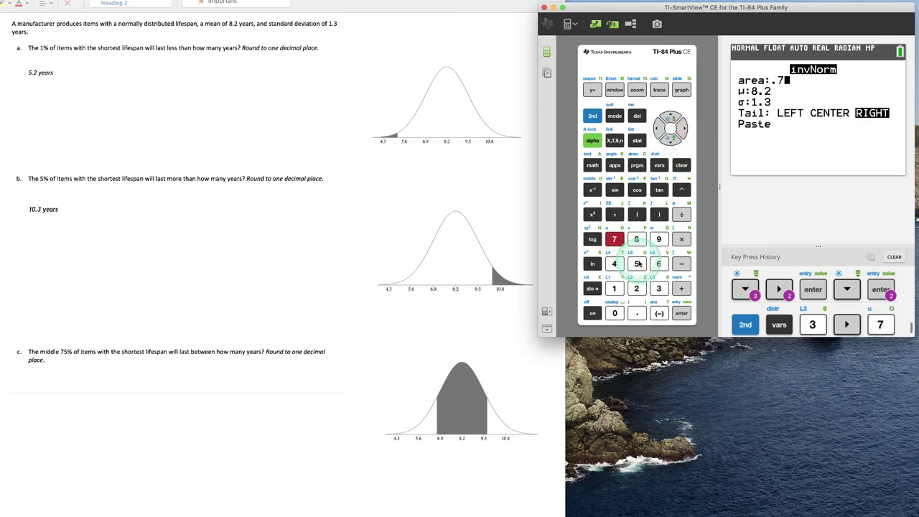
pyautogui.click(636, 263)
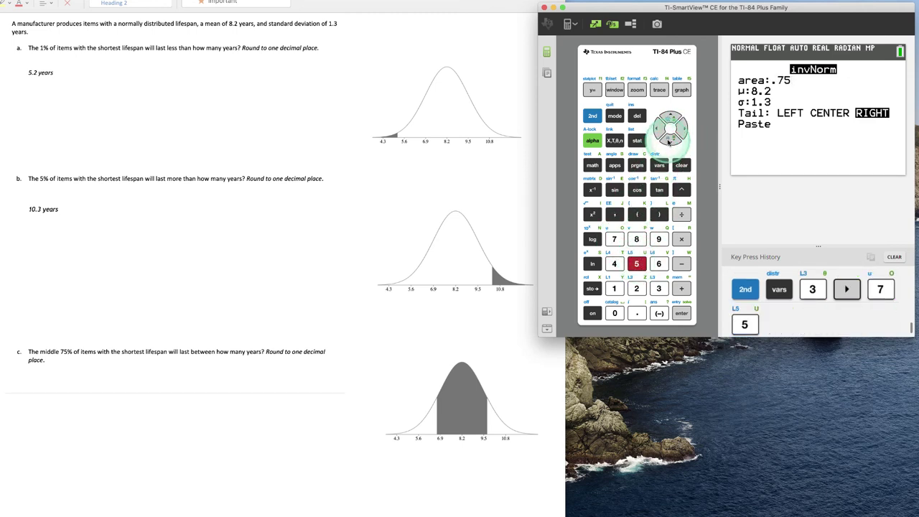
# Set the tail to CENTER, then paste and evaluate, returning {6.704545807 9.695454193}.
pyautogui.click(670, 139)
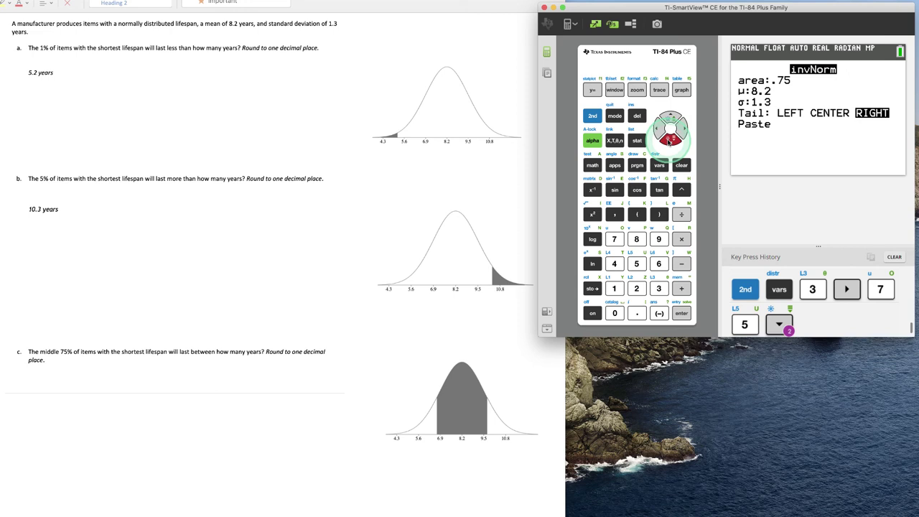
pyautogui.click(685, 129)
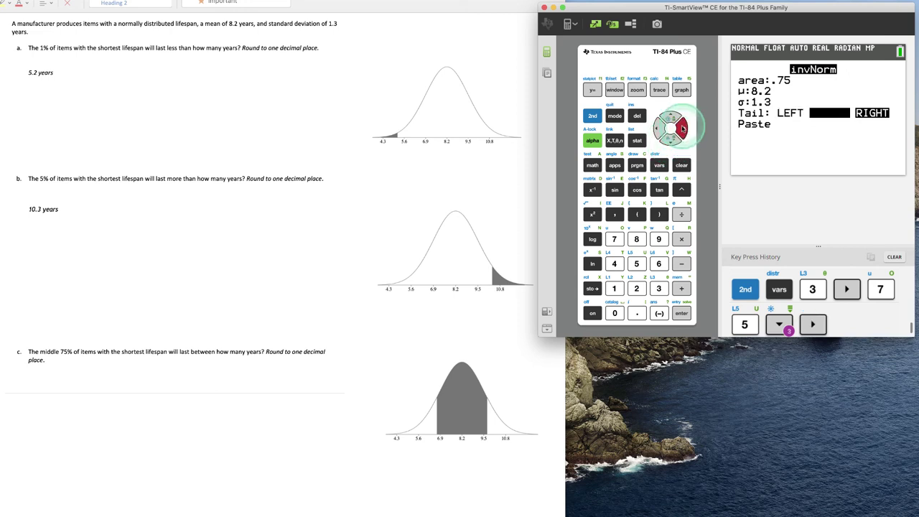
pyautogui.click(681, 313)
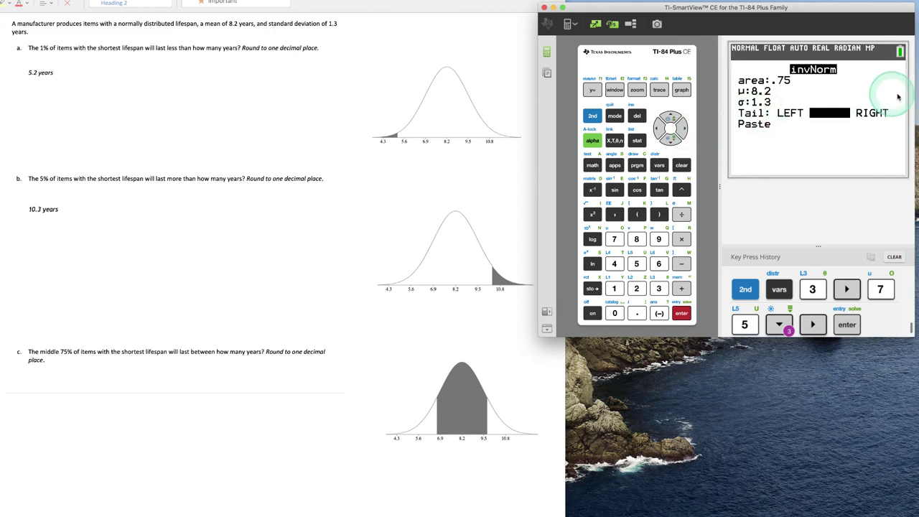
pyautogui.click(686, 127)
pyautogui.press('Down')
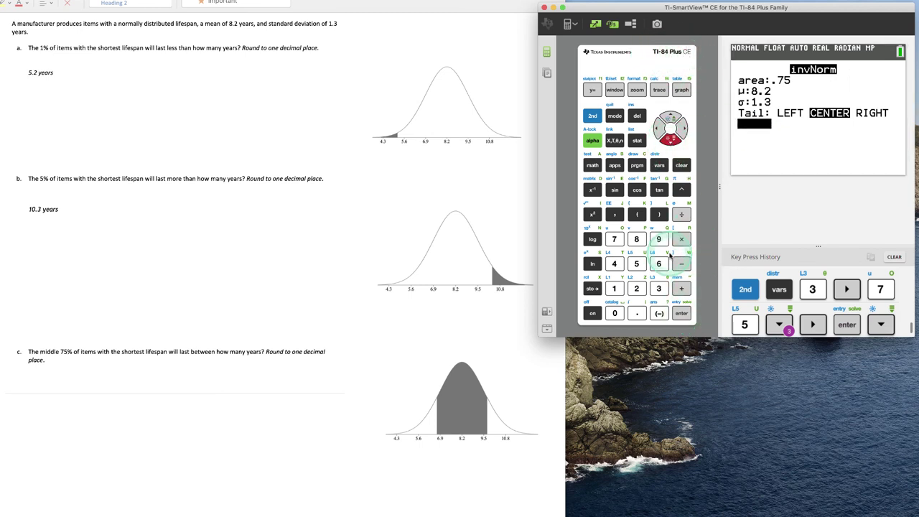
pyautogui.click(682, 314)
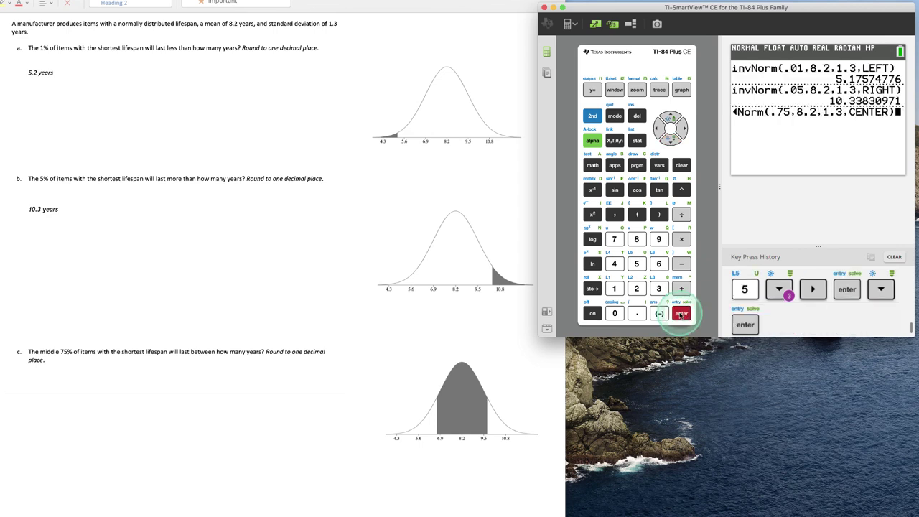
pyautogui.click(681, 313)
pyautogui.click(788, 195)
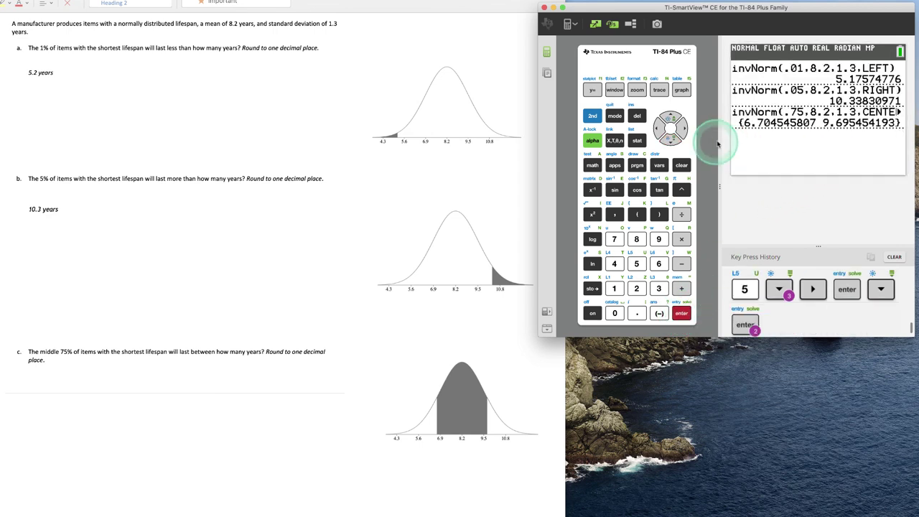
pyautogui.click(743, 124)
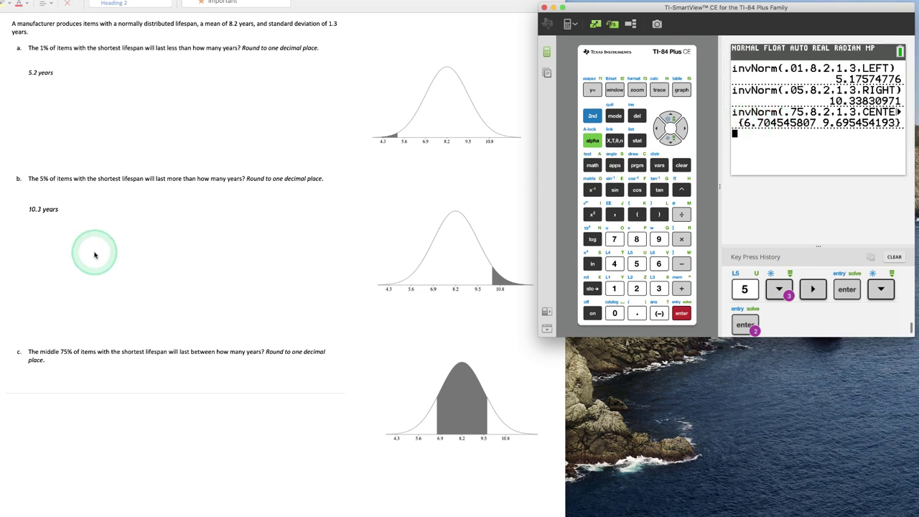
# Type '6.7 and 9.7 years' on the answer line under part c.
pyautogui.click(78, 374)
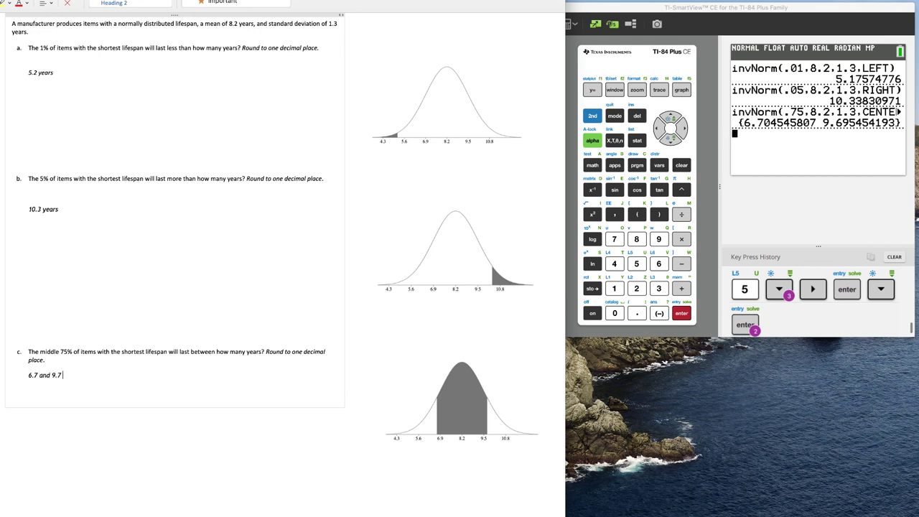
pyautogui.write('6.7 and 9.7 years')
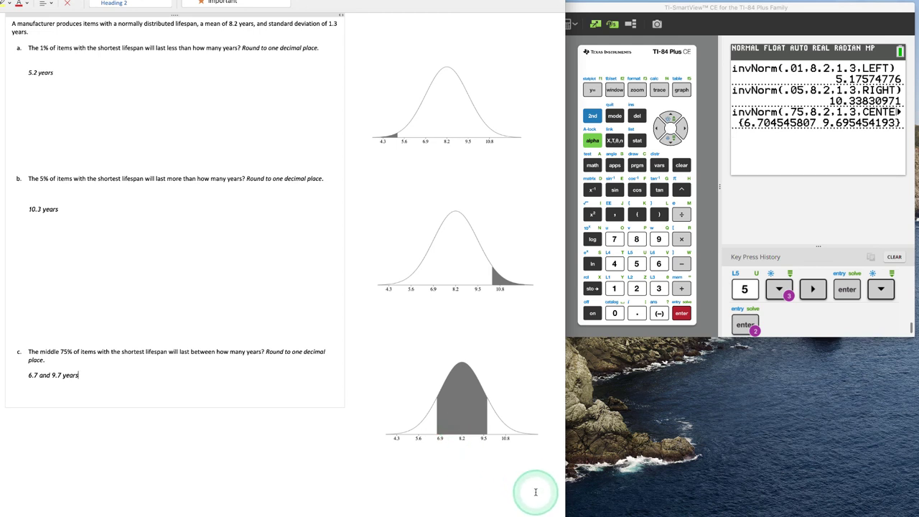